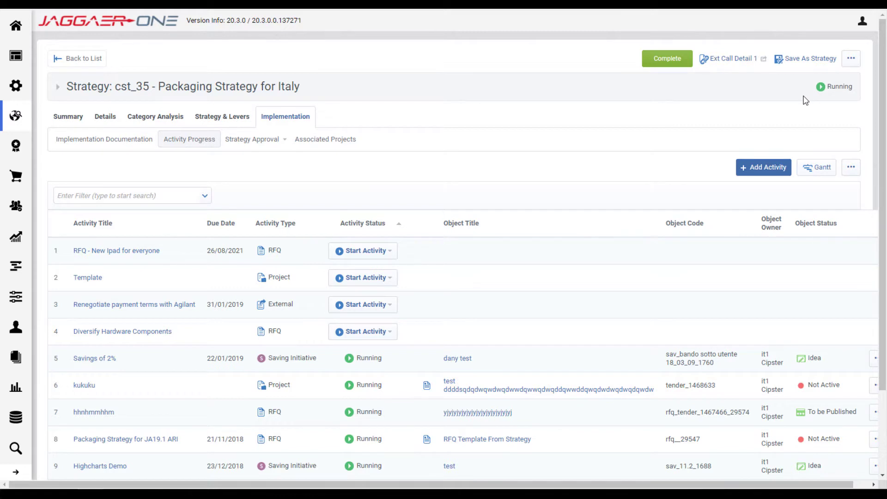
Start the Diversify Hardware Components activity by creating an active RFQ template titled "Packaging Strategy RFQ Template" in folder Prima cartella with RFQ type DE RFX.
{"action": "scroll", "coordinate": [535, 116], "scroll_direction": "down", "scroll_amount": 1}
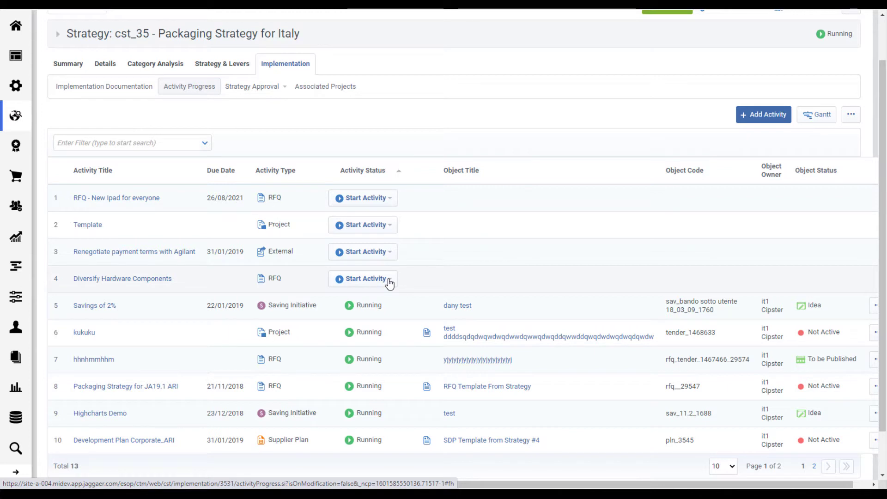
{"action": "left_click", "coordinate": [388, 281]}
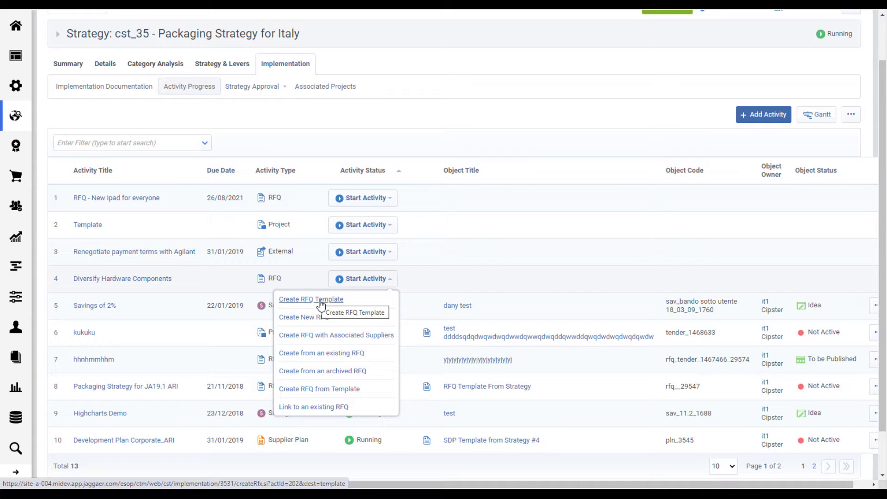
{"action": "left_click", "coordinate": [319, 301]}
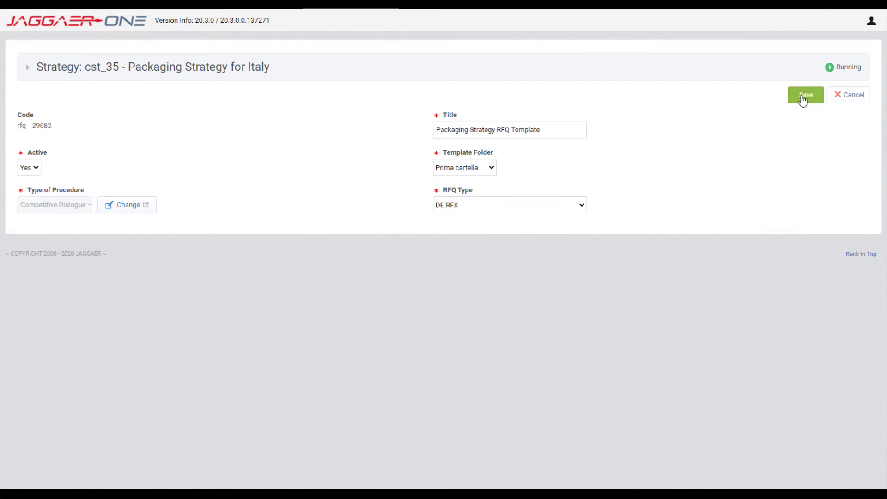
{"action": "left_click", "coordinate": [806, 95]}
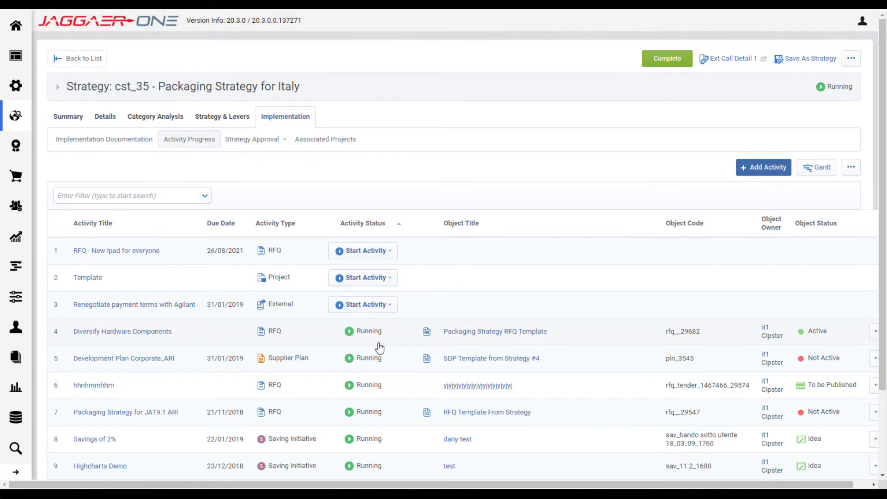
Open the Packaging Strategy RFQ Template from the activity list and review its settings in edit mode.
{"action": "left_click", "coordinate": [494, 336]}
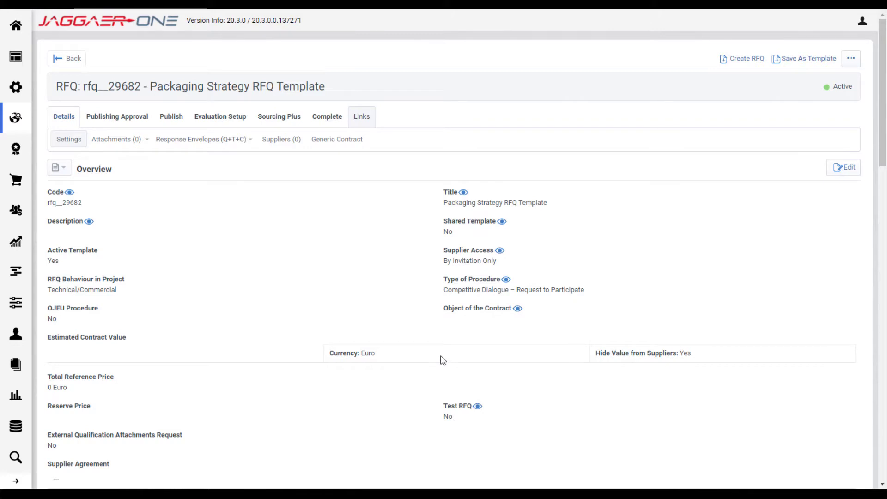
{"action": "left_click", "coordinate": [848, 169]}
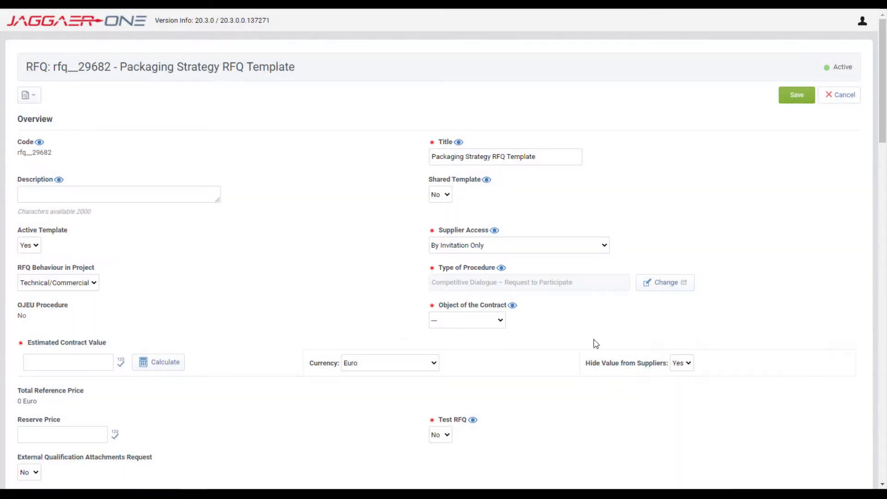
{"action": "scroll", "coordinate": [337, 307], "scroll_direction": "down", "scroll_amount": 5}
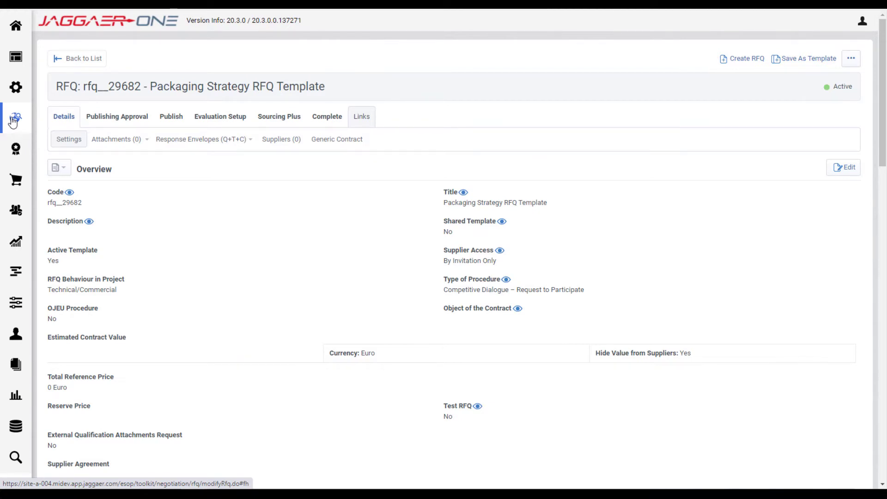
Go to the list of RFQ templates in the Sourcing area.
{"action": "left_click", "coordinate": [12, 121]}
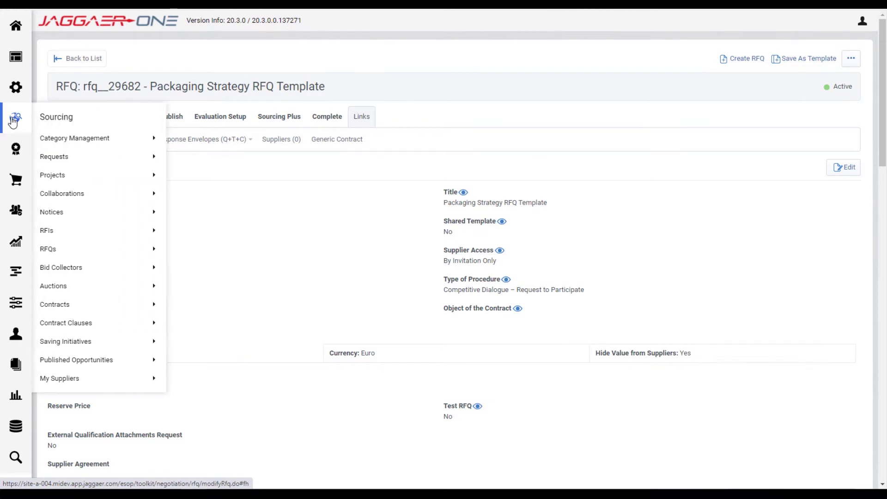
{"action": "left_click", "coordinate": [100, 253]}
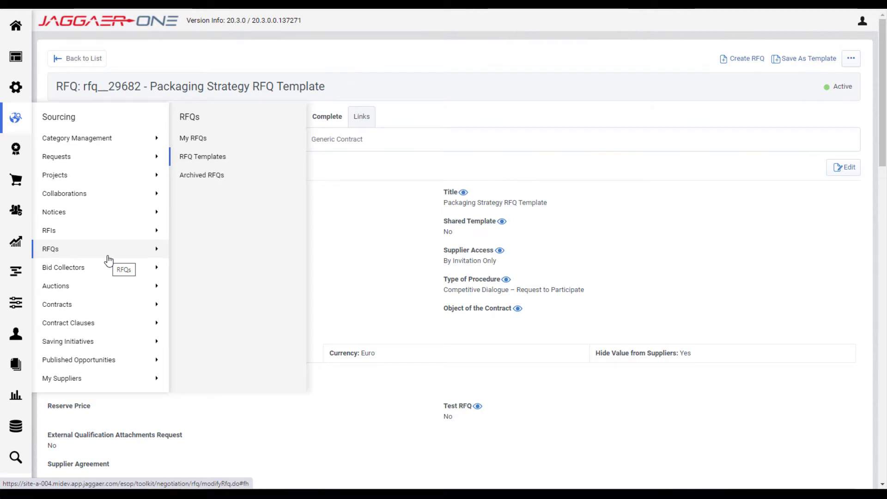
{"action": "left_click", "coordinate": [213, 143]}
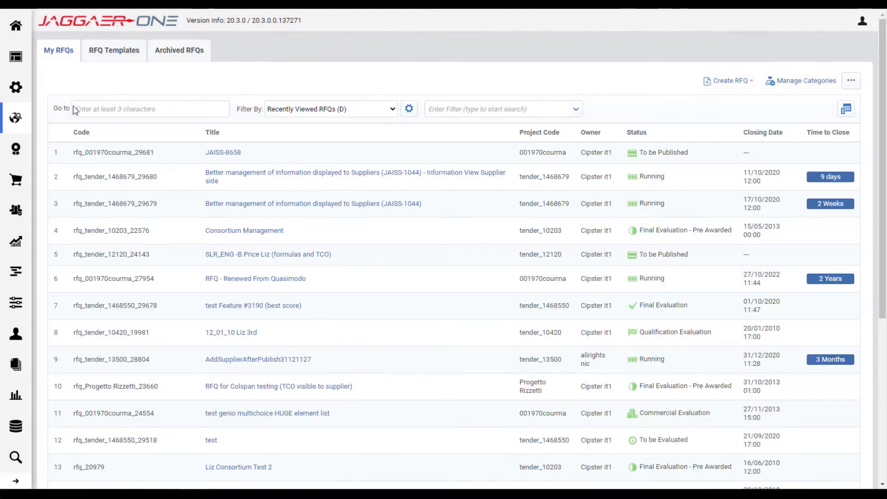
{"action": "left_click", "coordinate": [113, 52]}
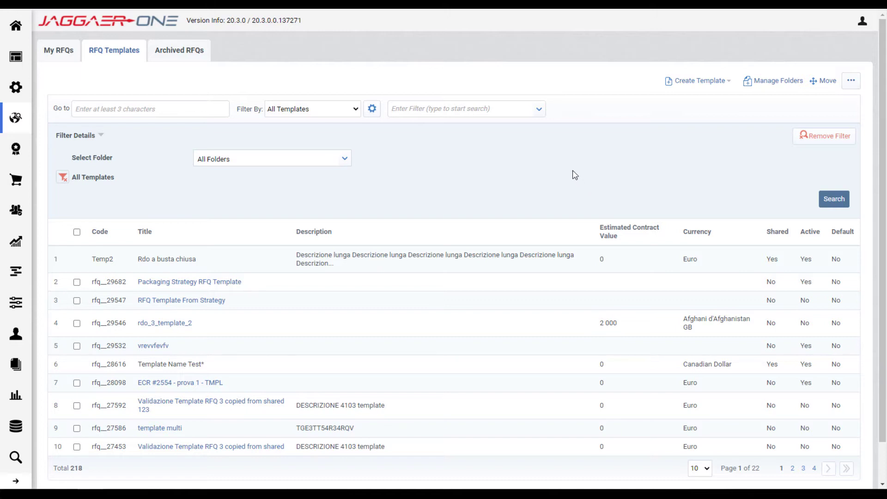
Add a Strategy Description filter to the RFQ template list and enter "Packaging" as the search text.
{"action": "left_click", "coordinate": [539, 109]}
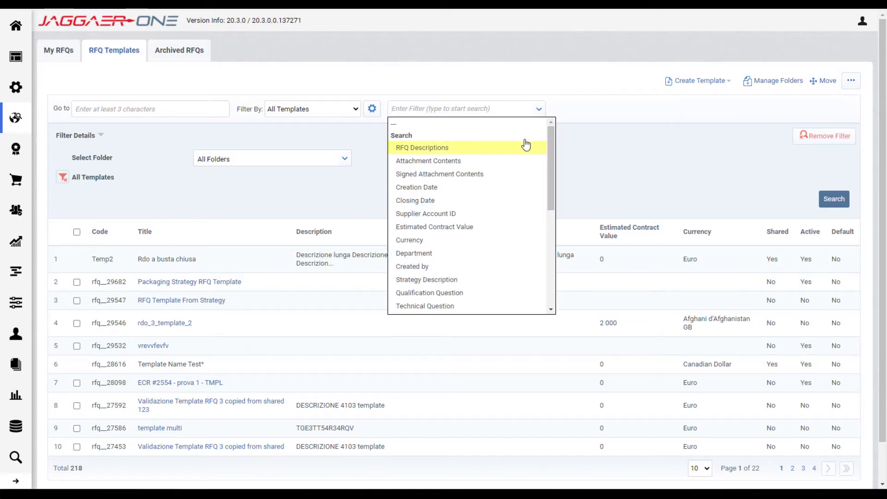
{"action": "left_click", "coordinate": [470, 285]}
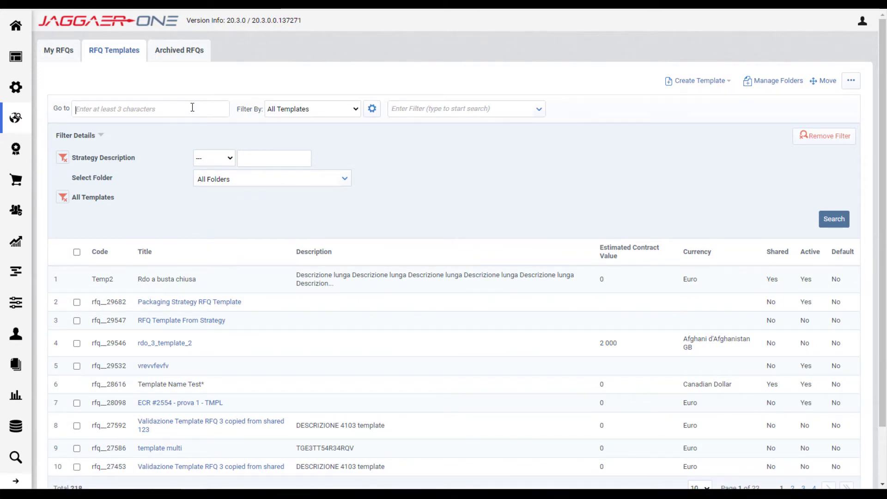
{"action": "type", "text": "Packaging"}
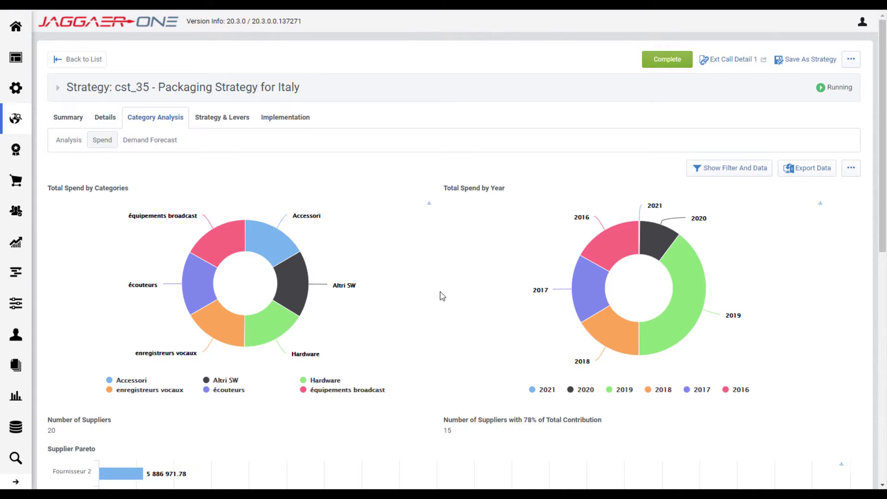
Set Show Category Analysis to No in the detail settings of the Packaging Strategy for Italy and save.
{"action": "mouse_move", "coordinate": [63, 127]}
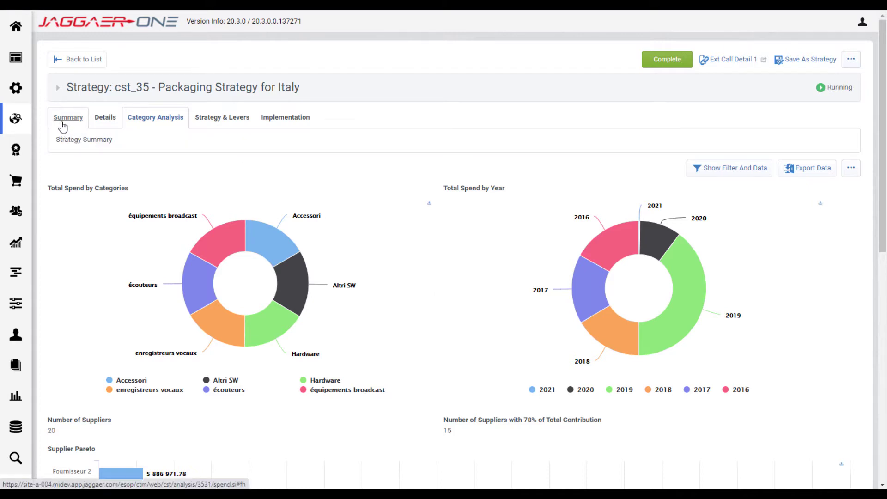
{"action": "left_click", "coordinate": [103, 121]}
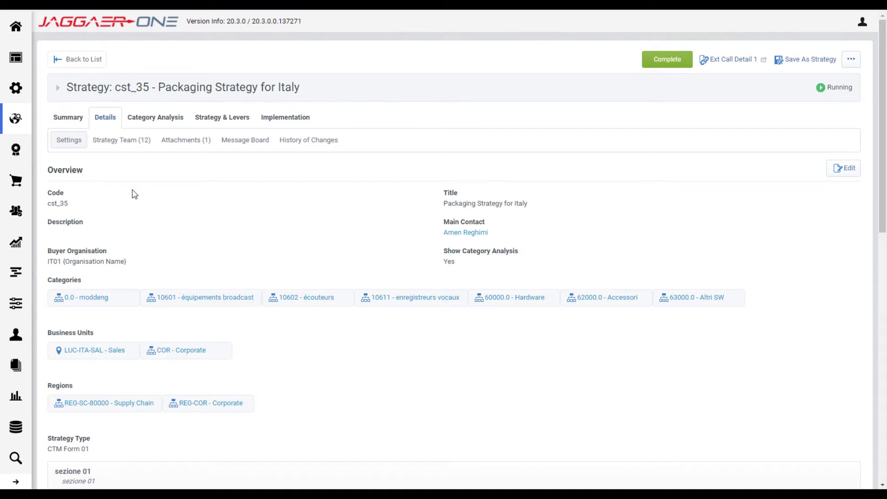
{"action": "left_click", "coordinate": [849, 172]}
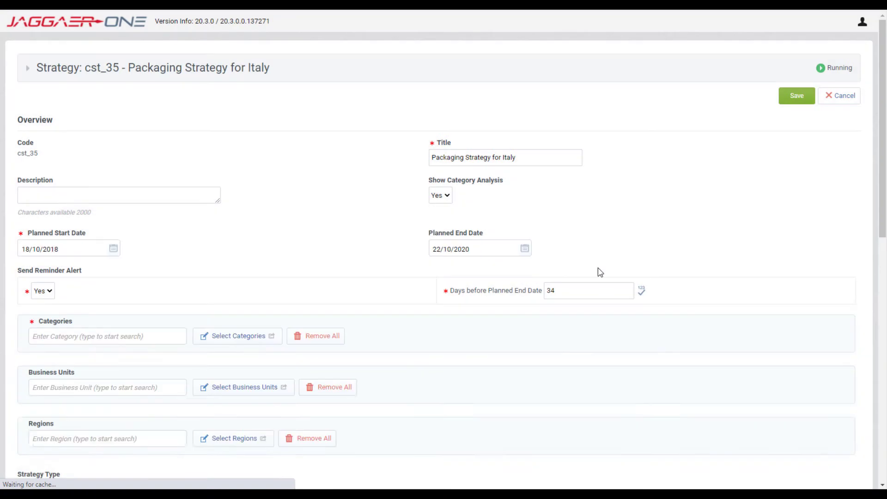
{"action": "left_click", "coordinate": [439, 195]}
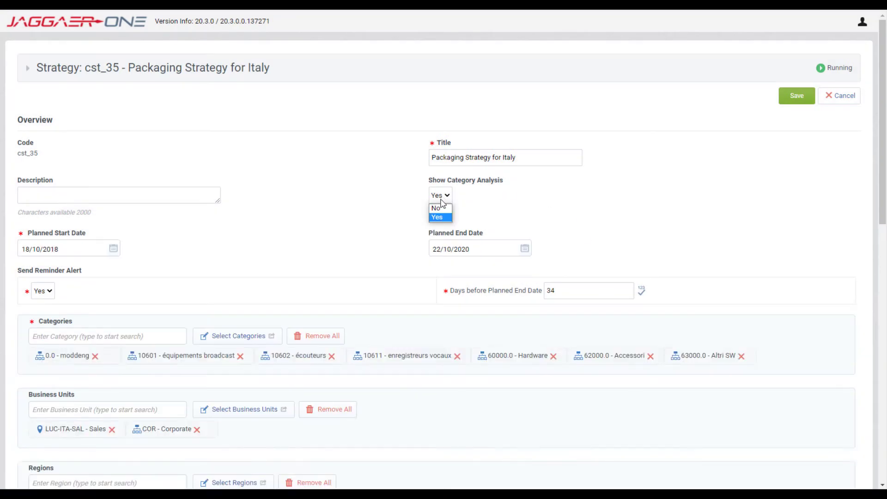
{"action": "left_click", "coordinate": [442, 216]}
{"action": "left_click", "coordinate": [794, 97]}
Examine the strategy summary to check which sections it lists with category analysis turned off.
{"action": "mouse_move", "coordinate": [239, 117]}
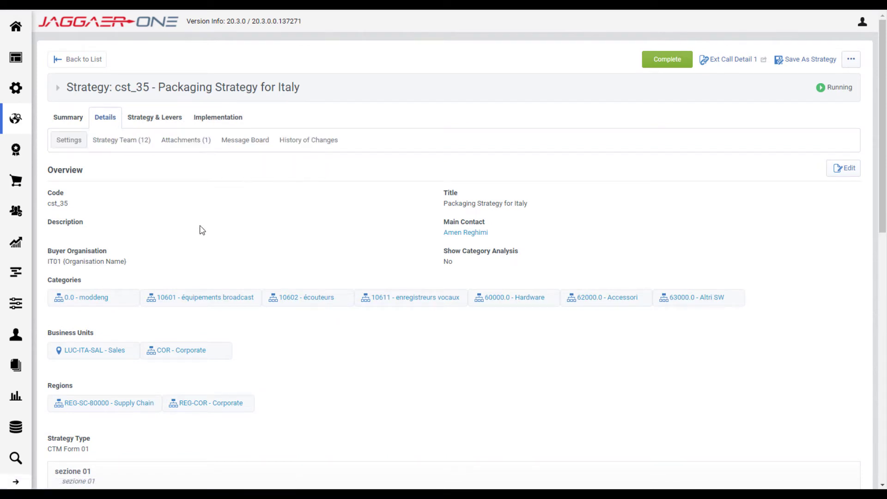
{"action": "mouse_move", "coordinate": [79, 119]}
{"action": "left_click", "coordinate": [82, 141]}
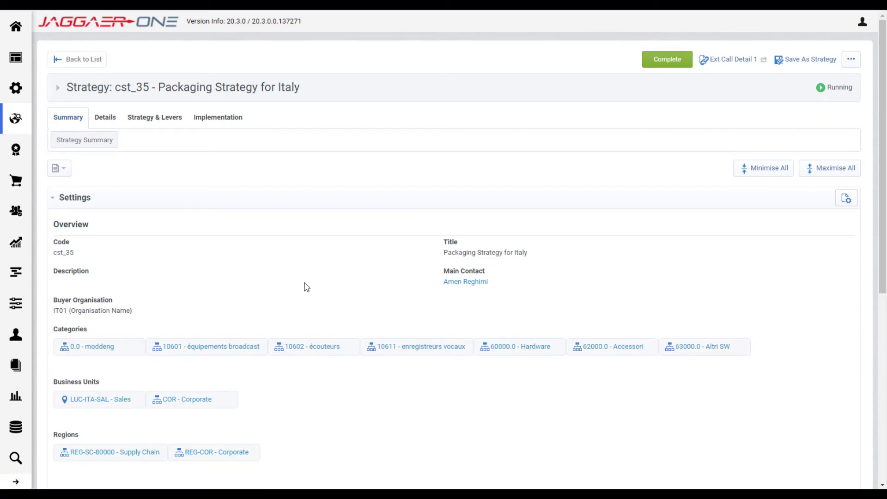
{"action": "scroll", "coordinate": [305, 295], "scroll_direction": "down", "scroll_amount": 7}
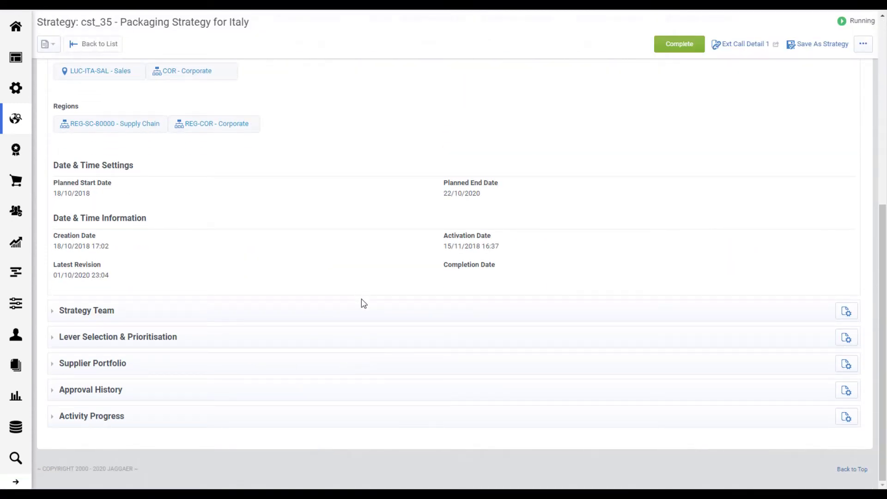
{"action": "scroll", "coordinate": [373, 282], "scroll_direction": "up", "scroll_amount": 1}
{"action": "scroll", "coordinate": [376, 283], "scroll_direction": "up", "scroll_amount": 3}
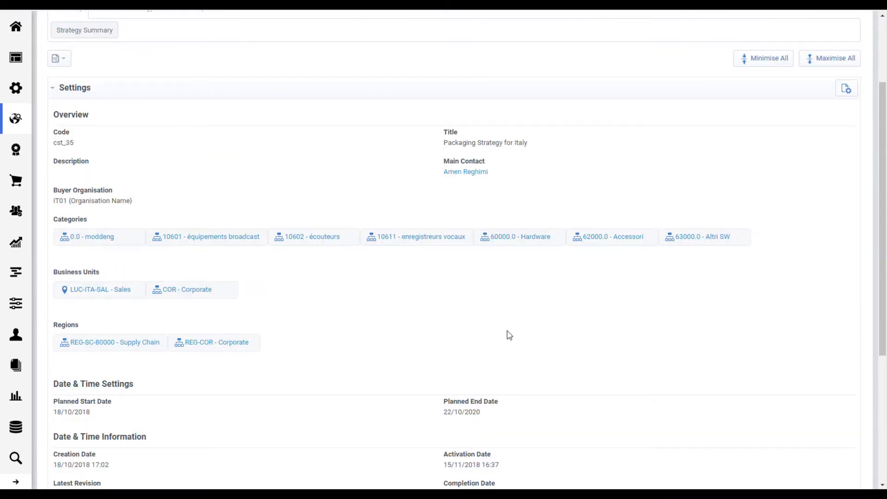
{"action": "scroll", "coordinate": [183, 99], "scroll_direction": "up", "scroll_amount": 2}
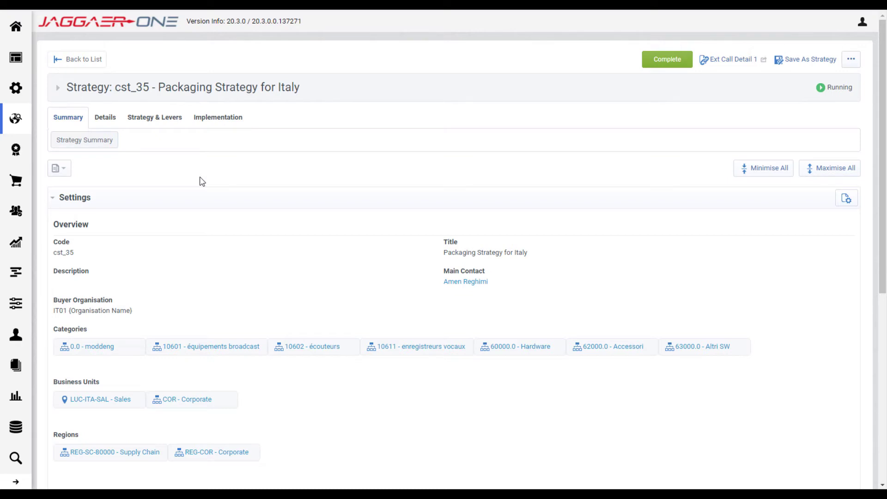
Set Show Category Analysis to Yes in the strategy's detail settings, save, and open the Spend page of the category analysis.
{"action": "mouse_move", "coordinate": [111, 120]}
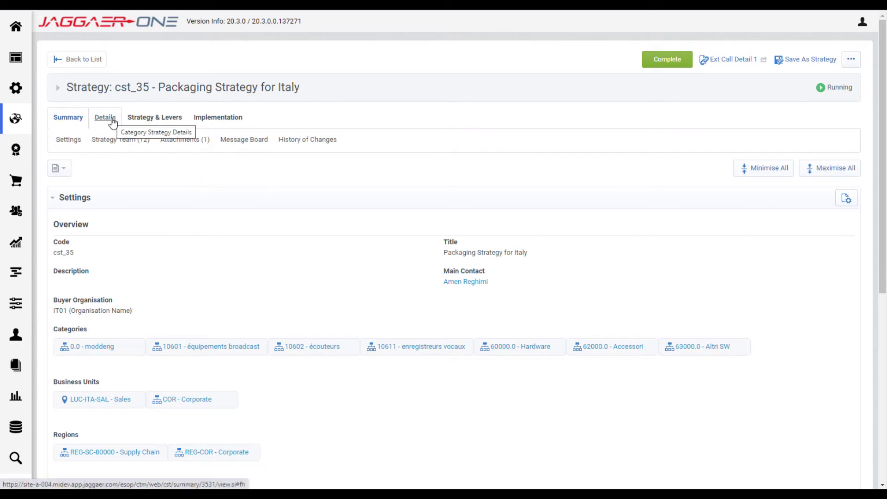
{"action": "left_click", "coordinate": [66, 141]}
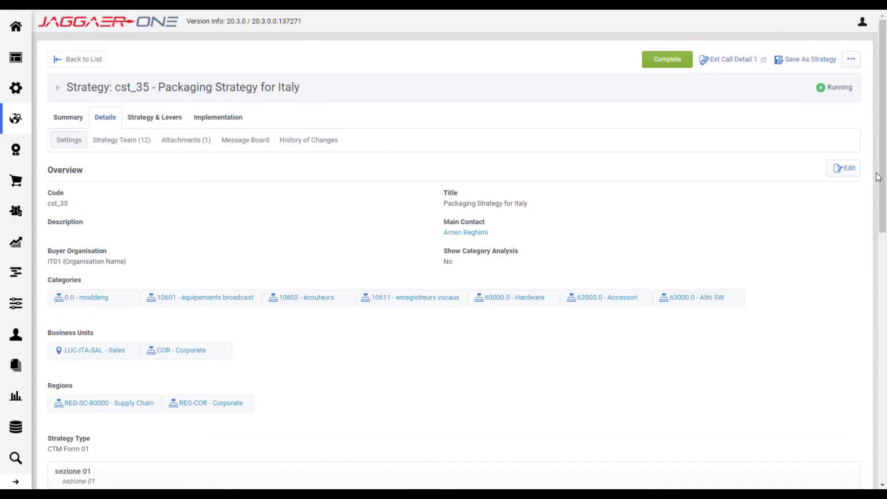
{"action": "left_click", "coordinate": [851, 172]}
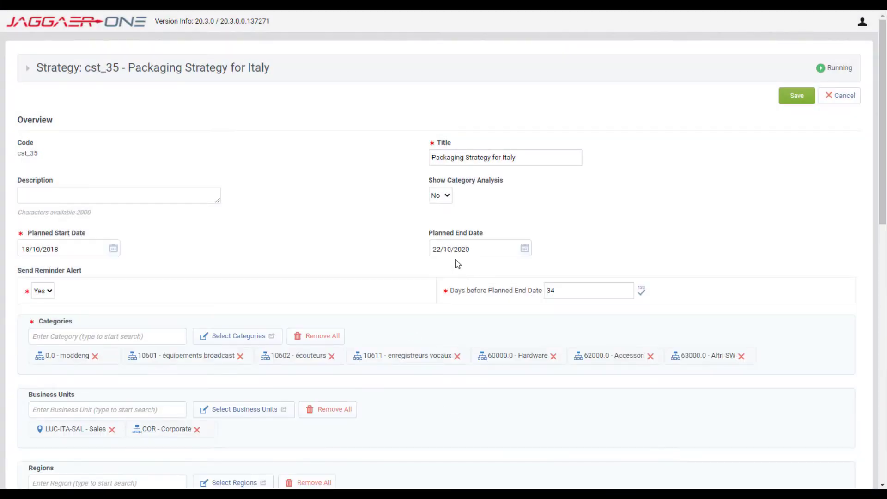
{"action": "left_click", "coordinate": [441, 195]}
{"action": "left_click", "coordinate": [438, 218]}
{"action": "left_click", "coordinate": [781, 101]}
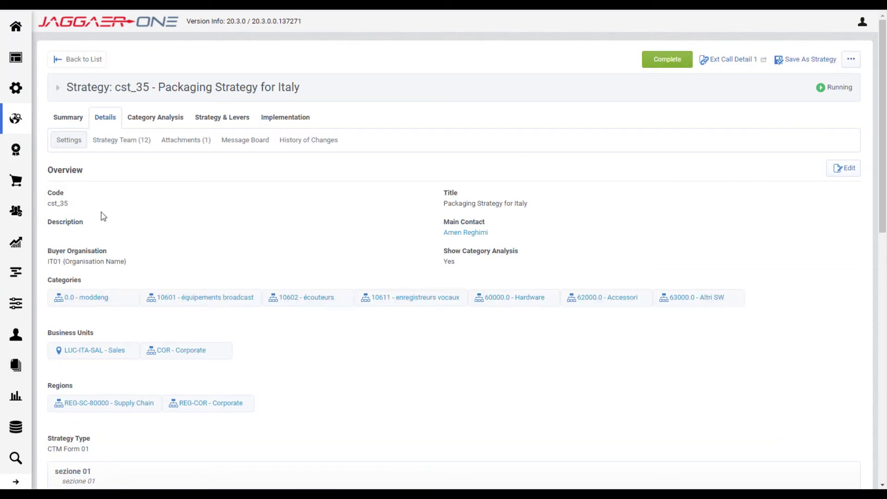
{"action": "left_click", "coordinate": [153, 115]}
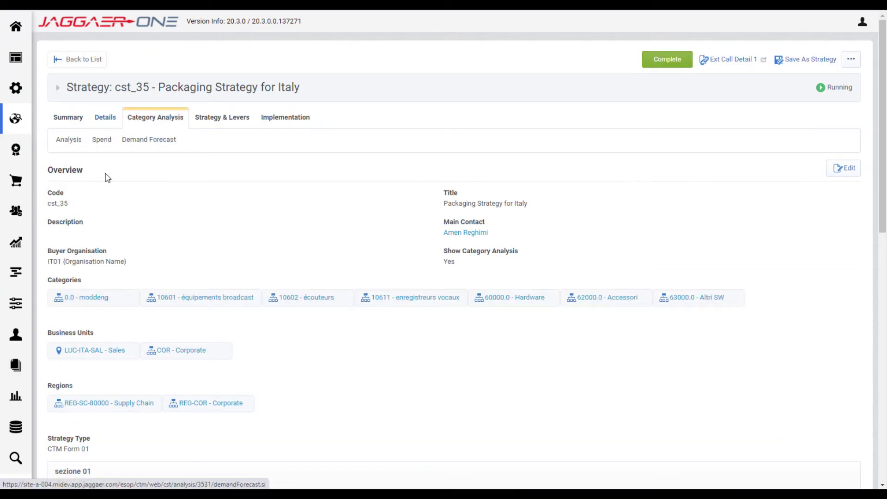
{"action": "left_click", "coordinate": [101, 144]}
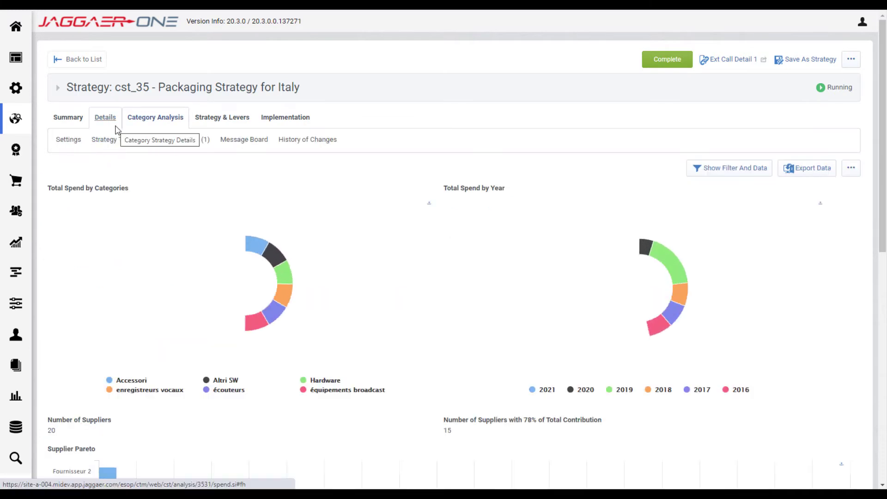